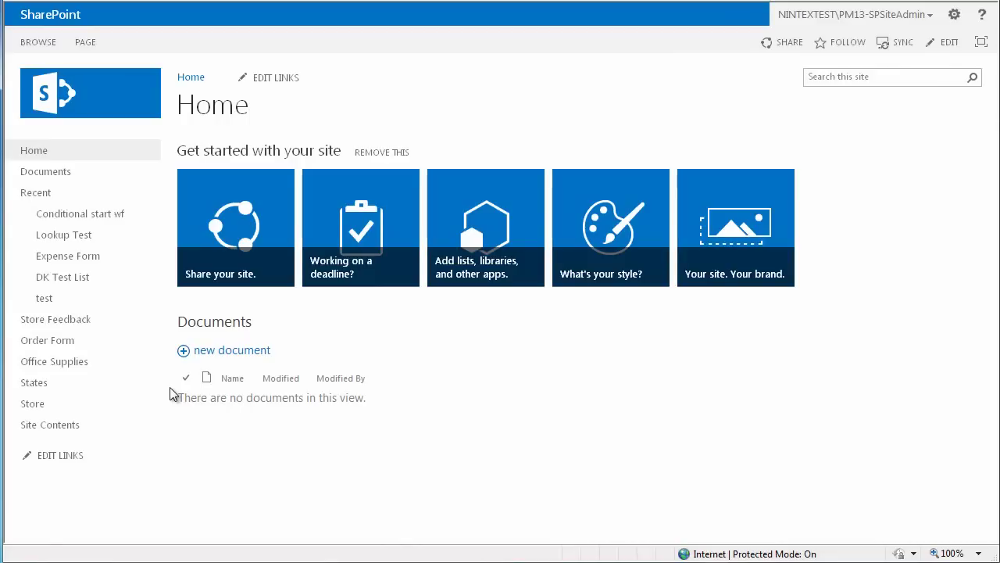
- Look through the States, Store and Store Feedback lists to see their items and columns
{"action": "left_click", "coordinate": [143, 384]}
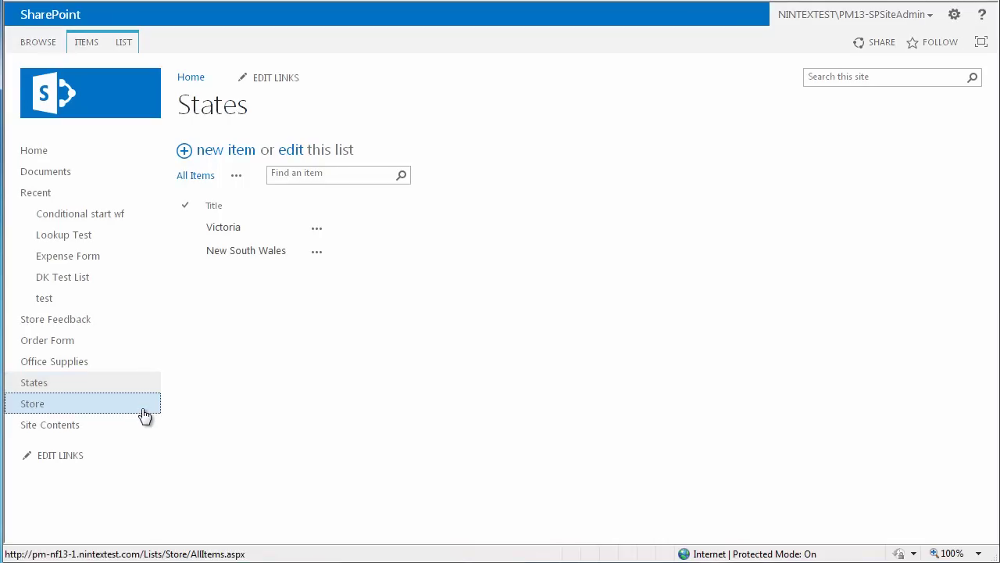
{"action": "left_click", "coordinate": [143, 413]}
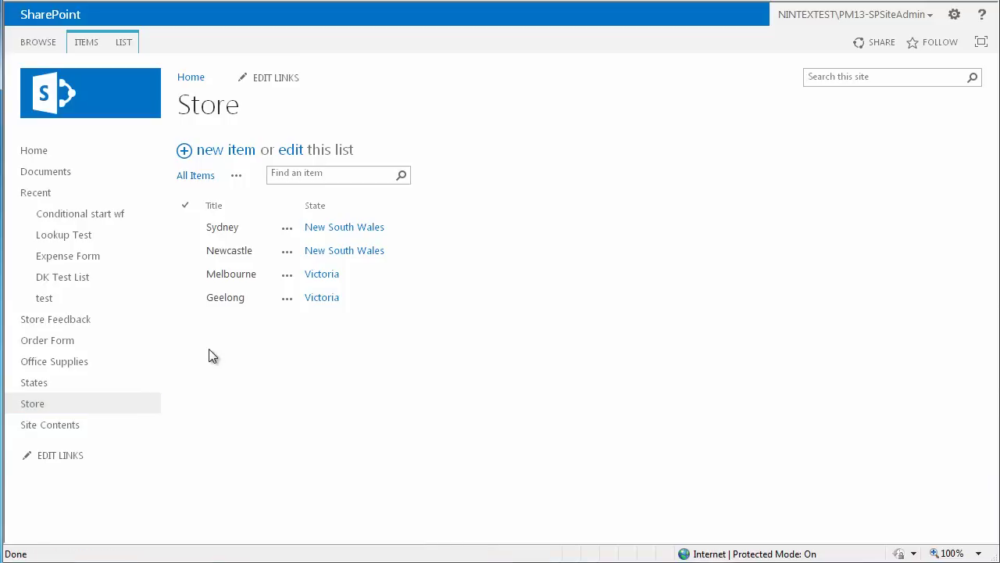
{"action": "left_click", "coordinate": [125, 320]}
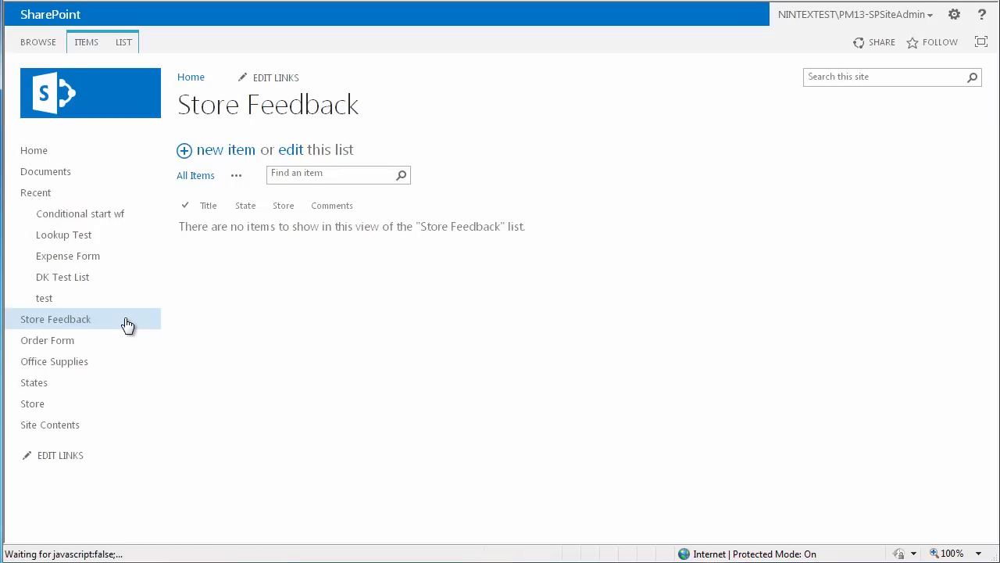
- Customize the item form of the Store Feedback list with Nintex Forms
{"action": "left_click", "coordinate": [125, 46]}
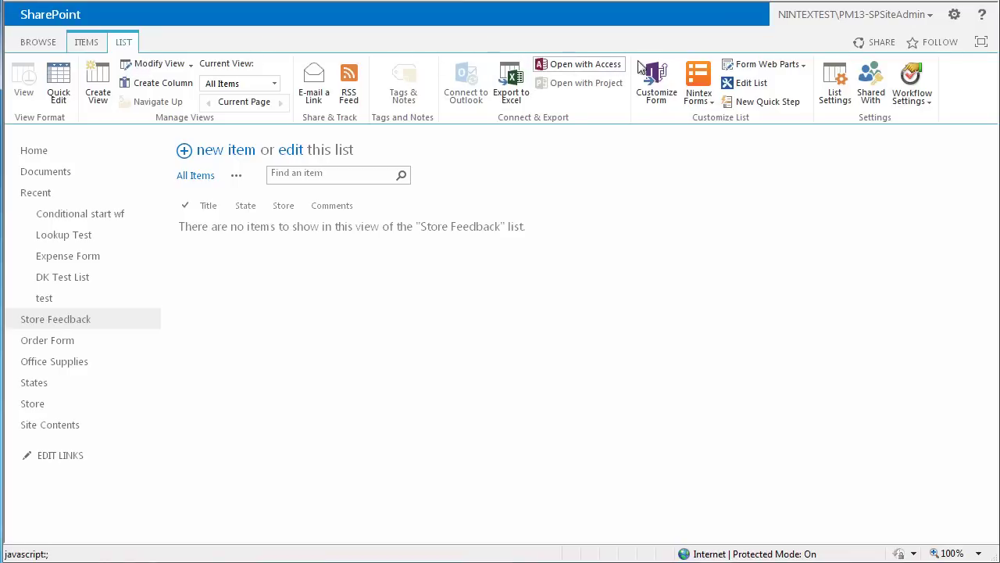
{"action": "left_click", "coordinate": [705, 99]}
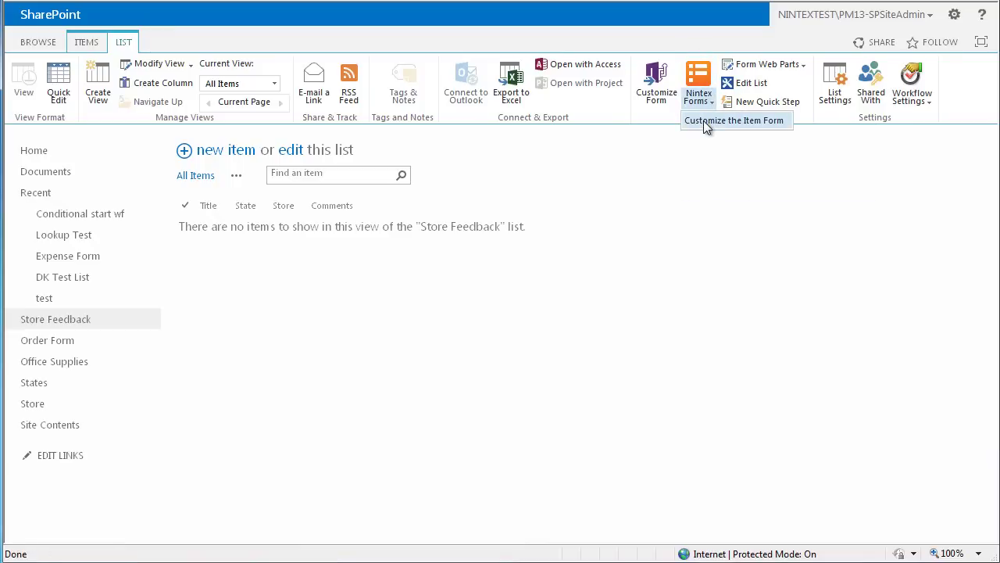
{"action": "left_click", "coordinate": [704, 122]}
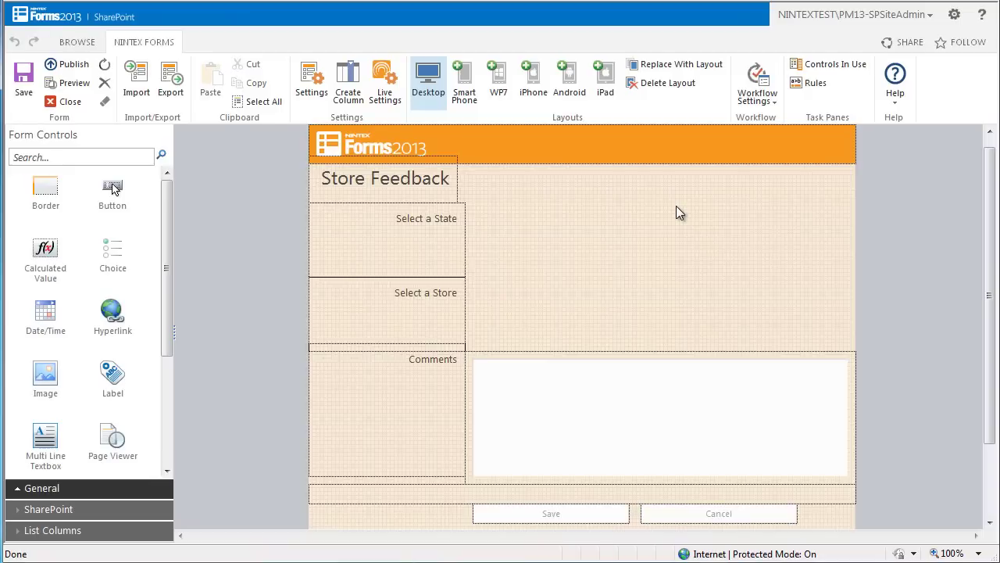
- Add a List Lookup control beside the Select a State label and enlarge it to fill the space up to the form's edge
{"action": "left_click", "coordinate": [89, 510]}
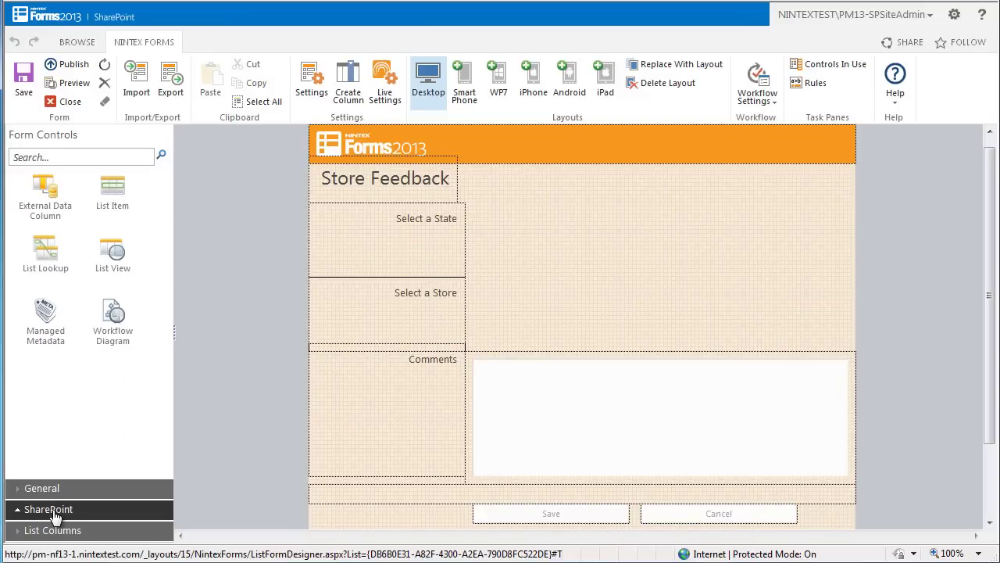
{"action": "left_click_drag", "start_coordinate": [61, 257], "coordinate": [480, 217]}
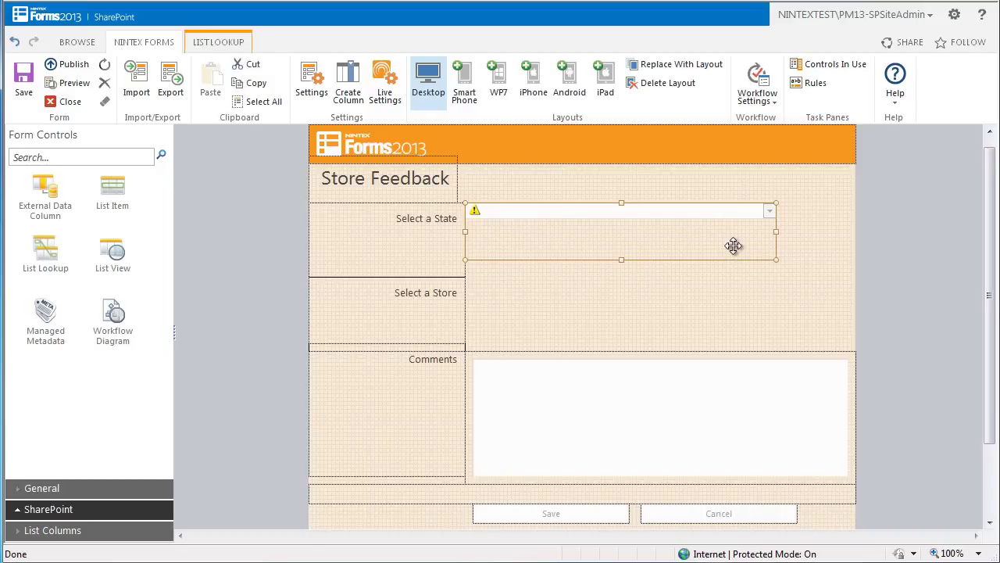
{"action": "left_click_drag", "start_coordinate": [776, 279], "coordinate": [856, 295]}
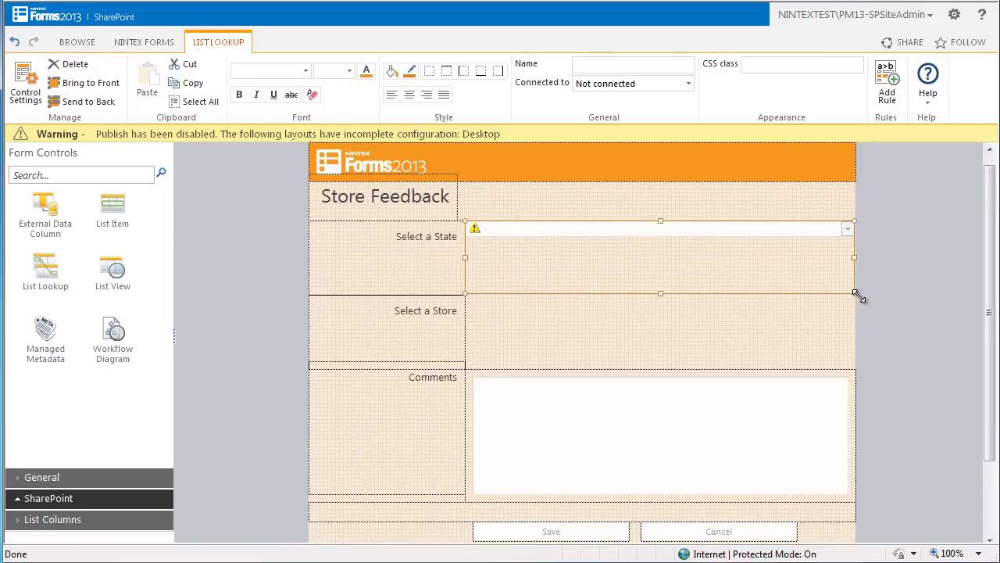
- Copy the state List Lookup control and paste the duplicate beside the Select a Store label
{"action": "right_click", "coordinate": [817, 256]}
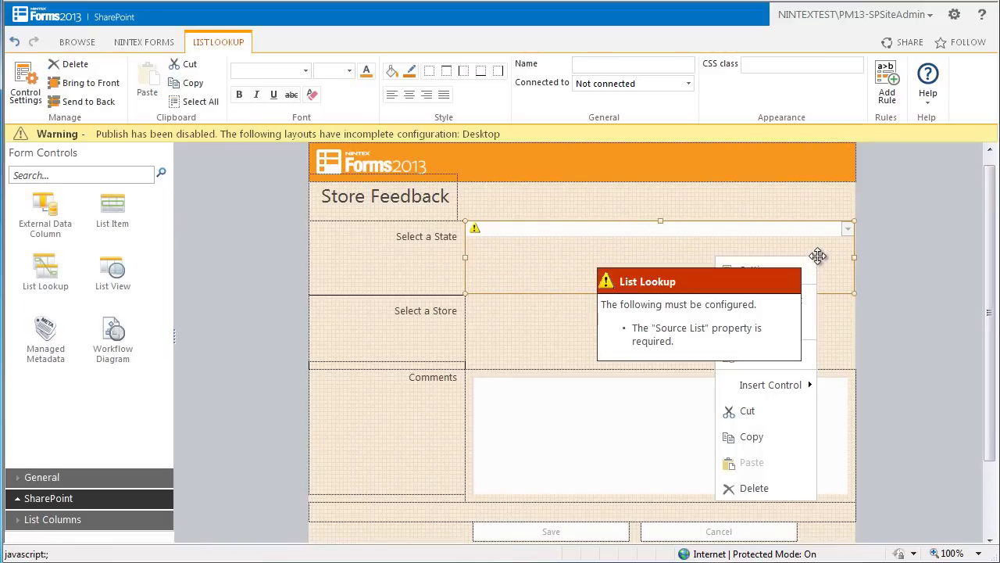
{"action": "left_click", "coordinate": [755, 436]}
{"action": "right_click", "coordinate": [671, 373]}
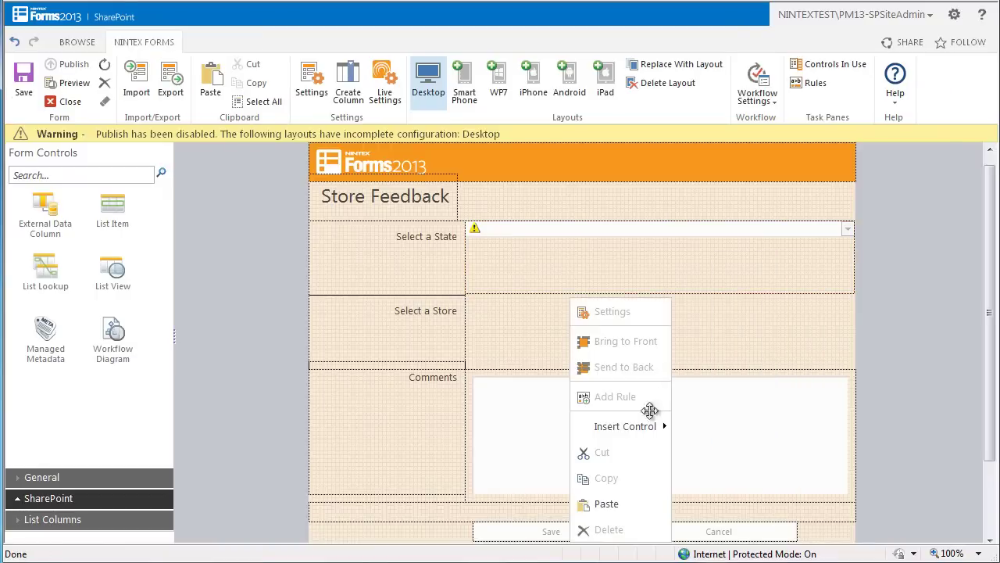
{"action": "left_click", "coordinate": [627, 508]}
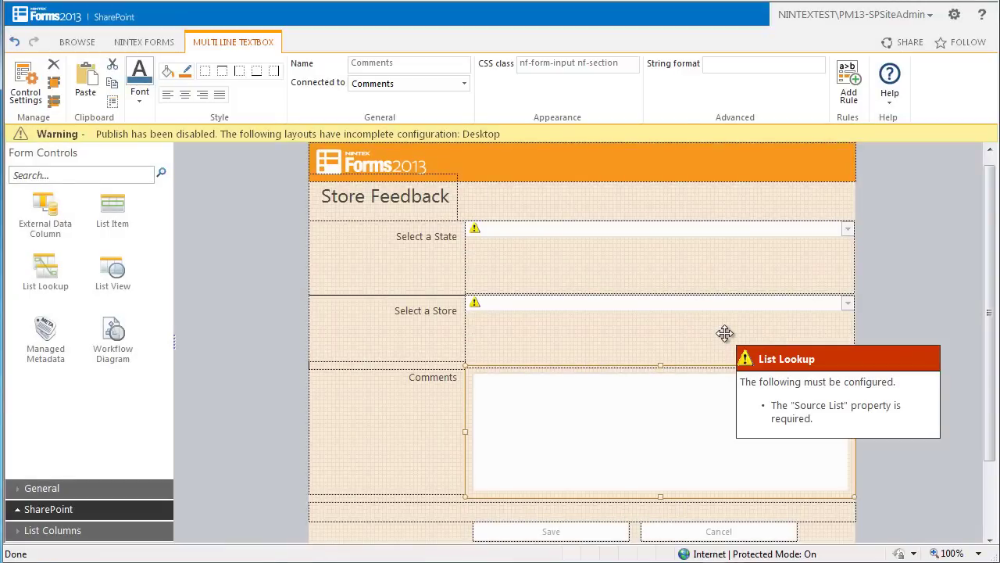
- Name the Select a State lookup control MyFormState and set its source list to States
{"action": "double_click", "coordinate": [693, 262]}
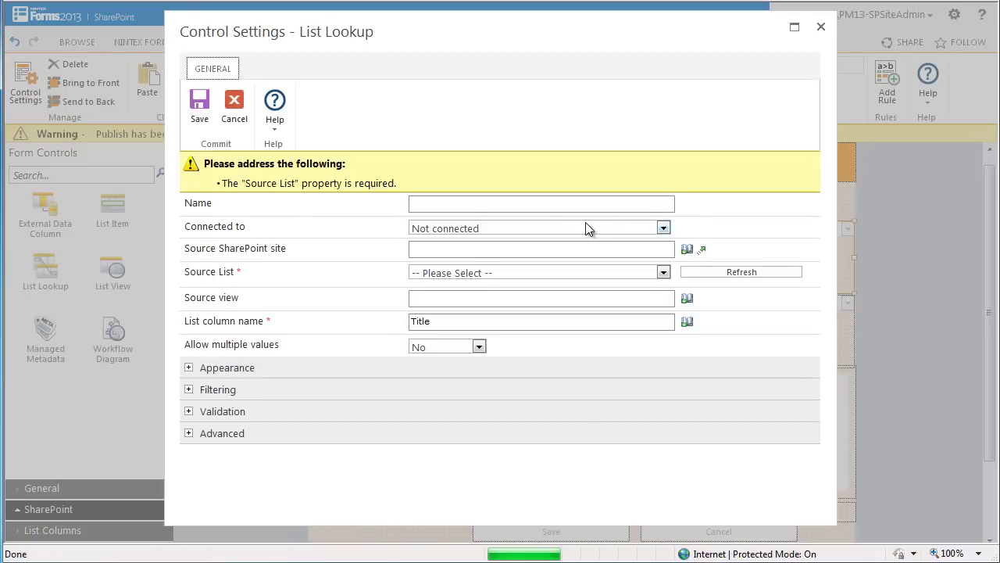
{"action": "type", "text": "MyFo"}
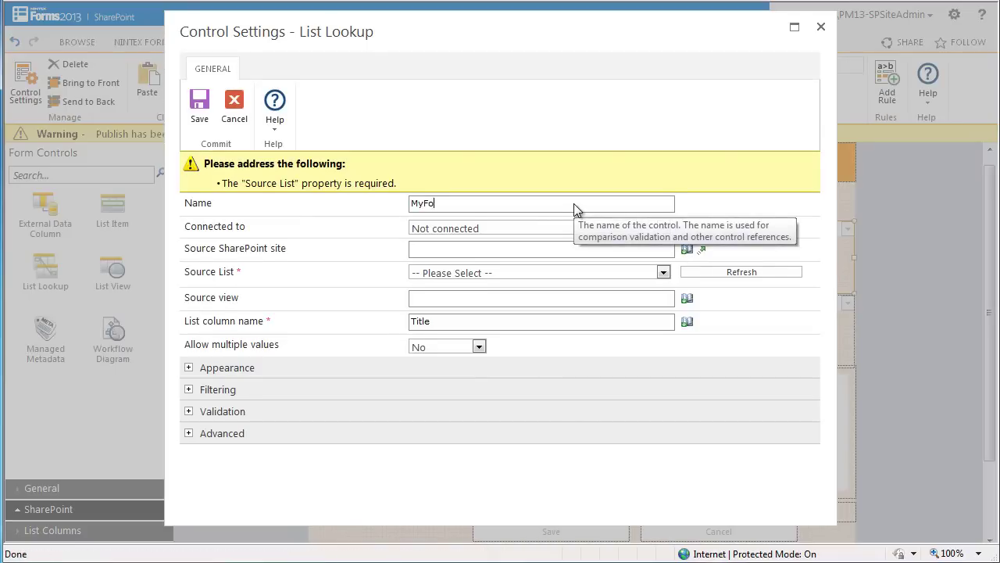
{"action": "type", "text": "rmState"}
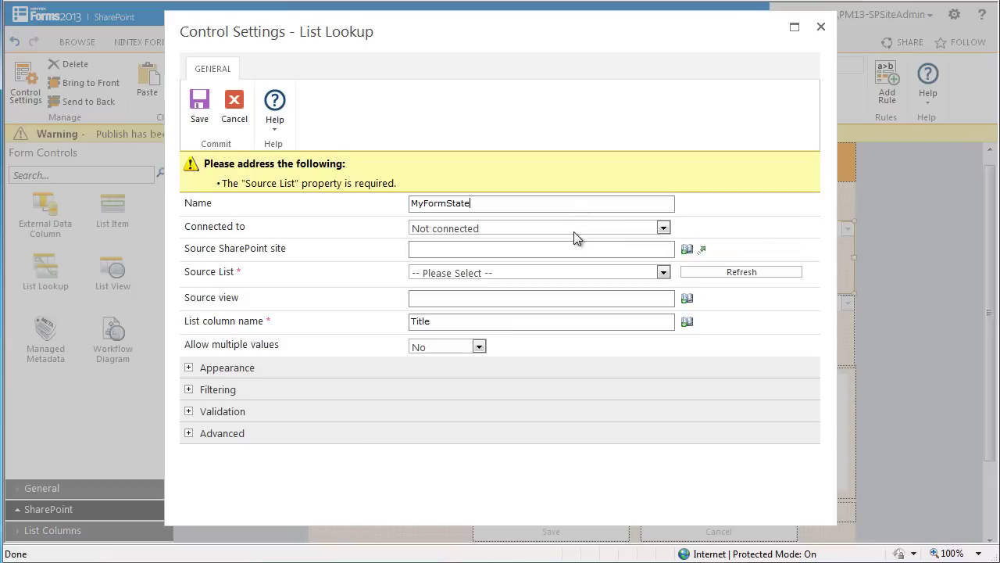
{"action": "left_click", "coordinate": [573, 274]}
{"action": "left_click", "coordinate": [573, 273]}
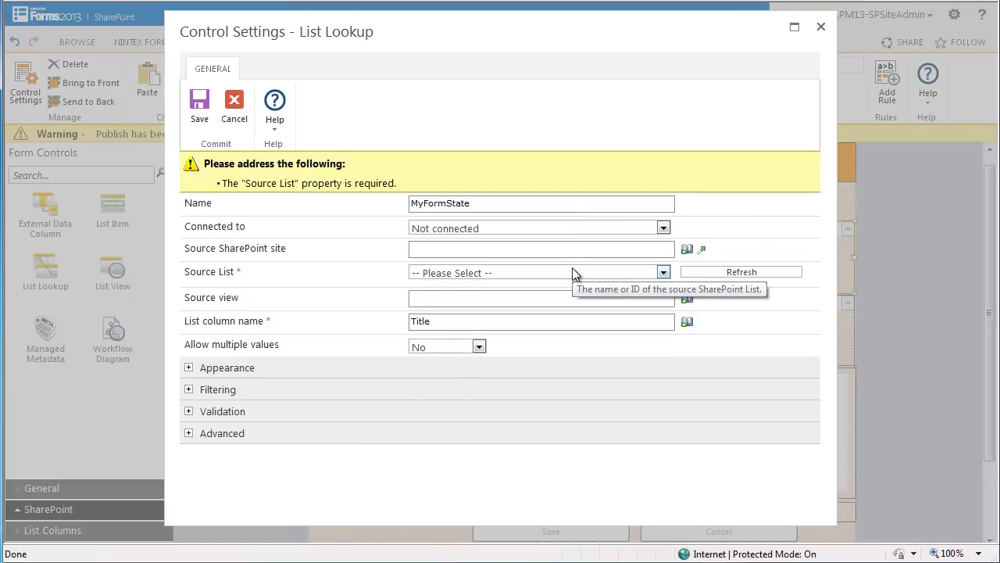
{"action": "left_click", "coordinate": [572, 271]}
{"action": "left_click", "coordinate": [517, 424]}
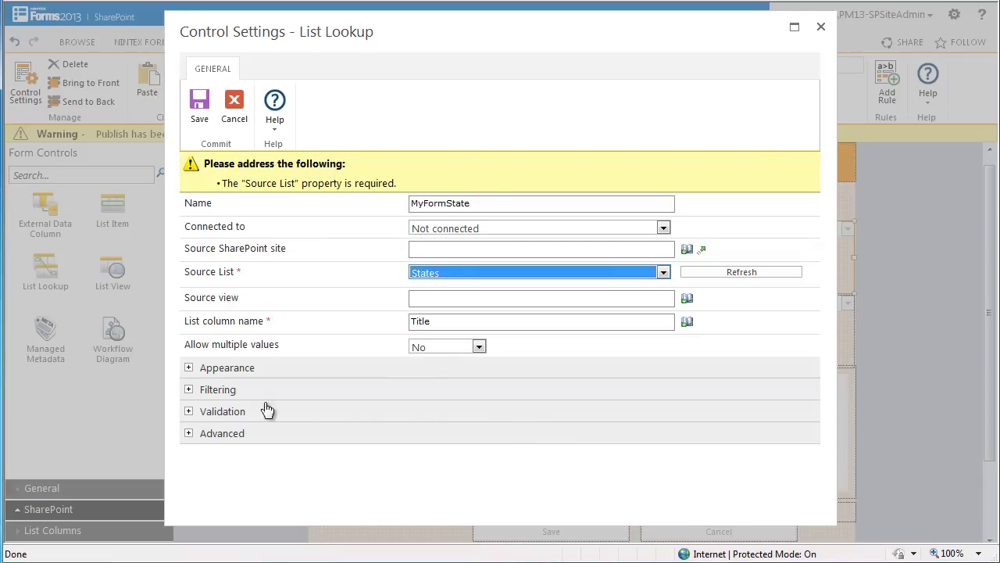
- Make the state lookup required, set Prepend ID to value to No, and save the control settings
{"action": "left_click", "coordinate": [218, 420]}
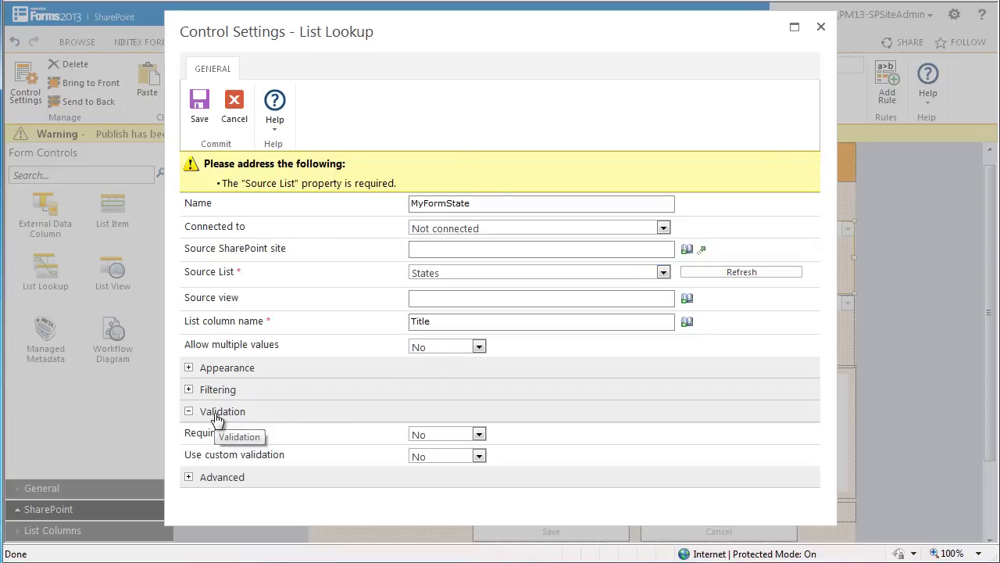
{"action": "left_click", "coordinate": [430, 436]}
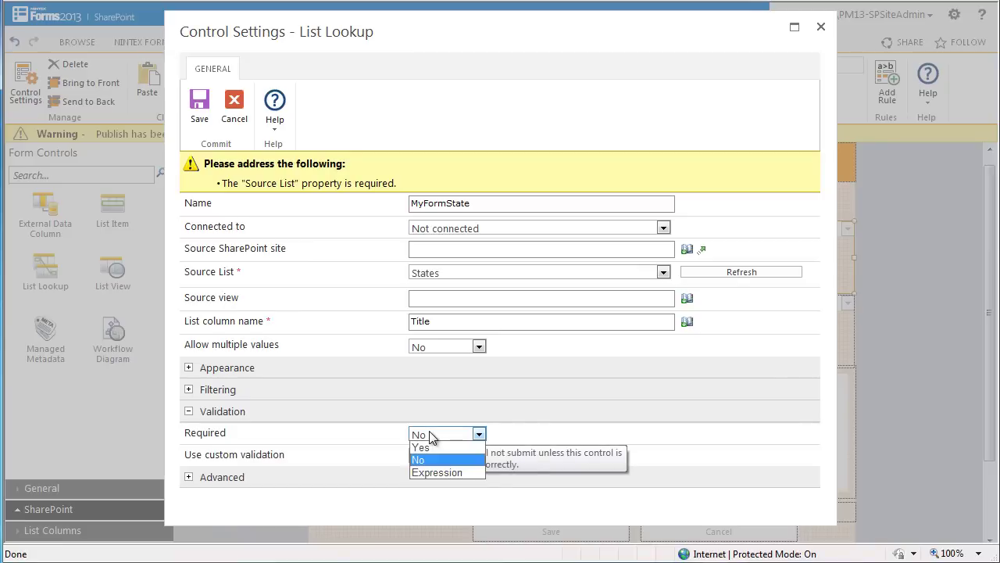
{"action": "left_click", "coordinate": [432, 448]}
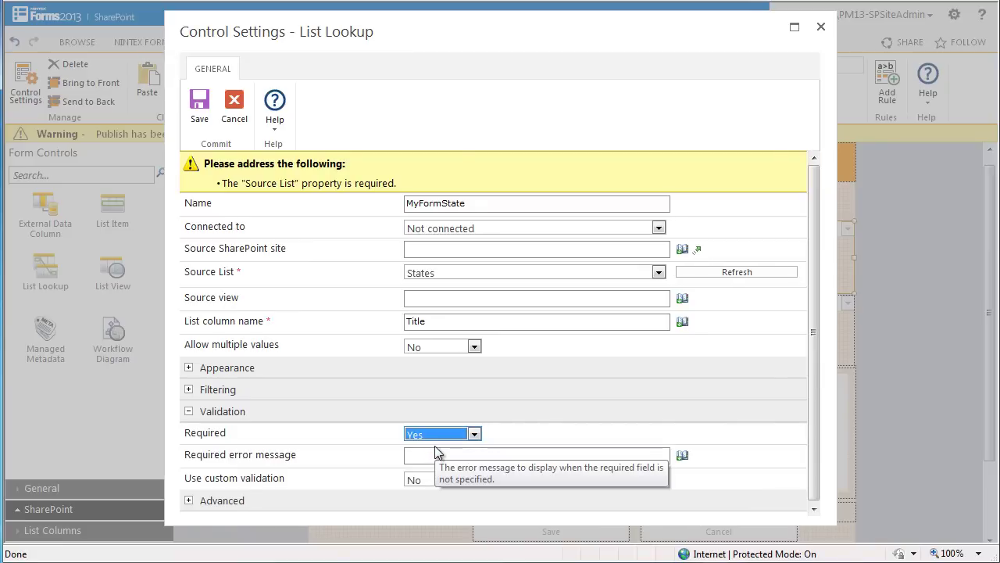
{"action": "left_click", "coordinate": [225, 504]}
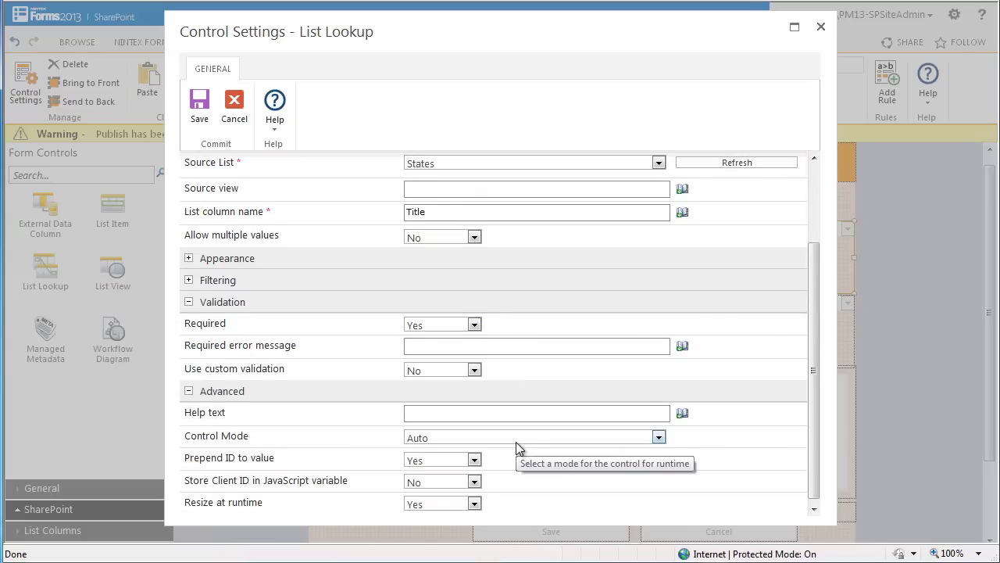
{"action": "left_click", "coordinate": [476, 459]}
{"action": "left_click", "coordinate": [477, 485]}
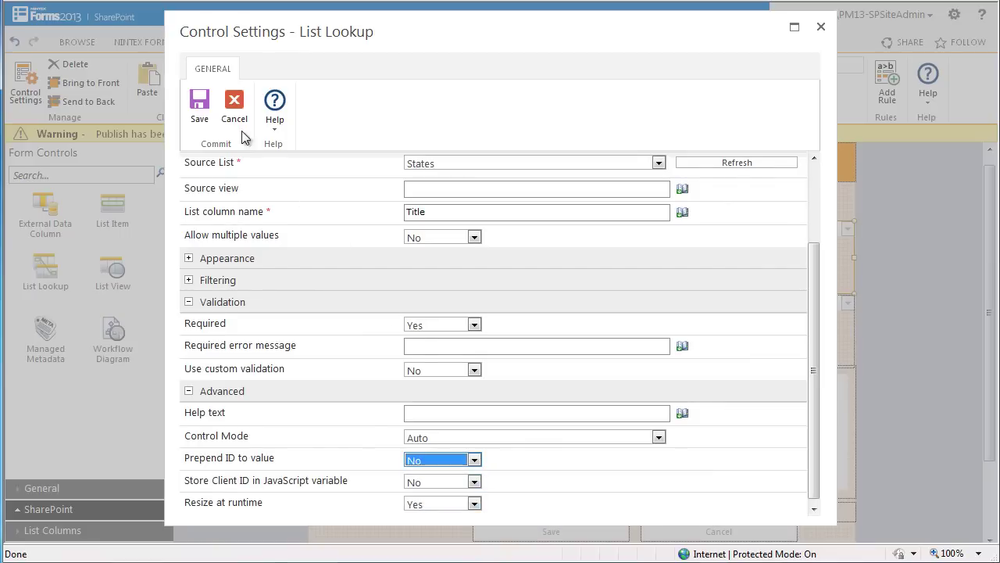
{"action": "left_click", "coordinate": [200, 105]}
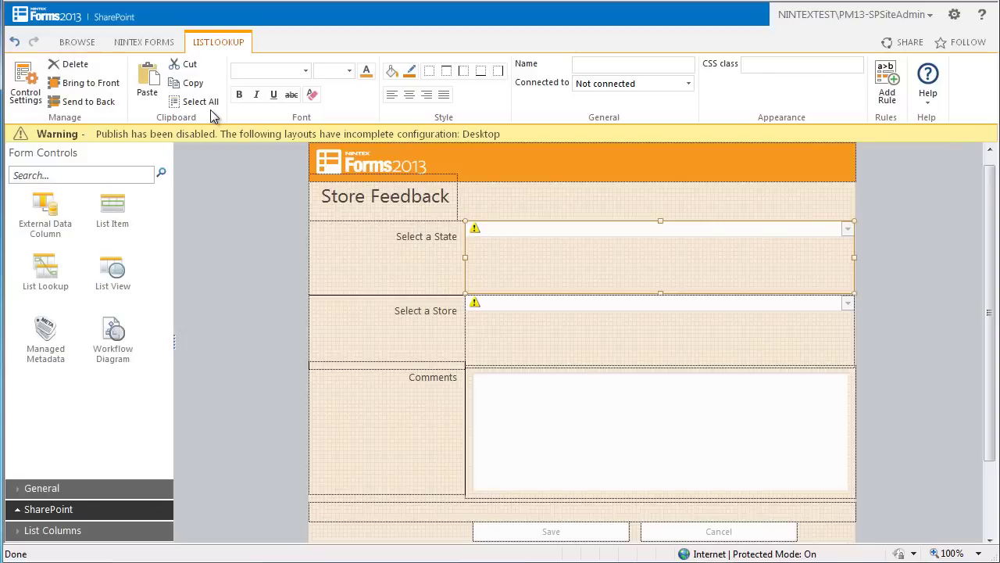
- Name the Select a Store lookup control MyFormStore and set its source list to Store
{"action": "mouse_move", "coordinate": [542, 326]}
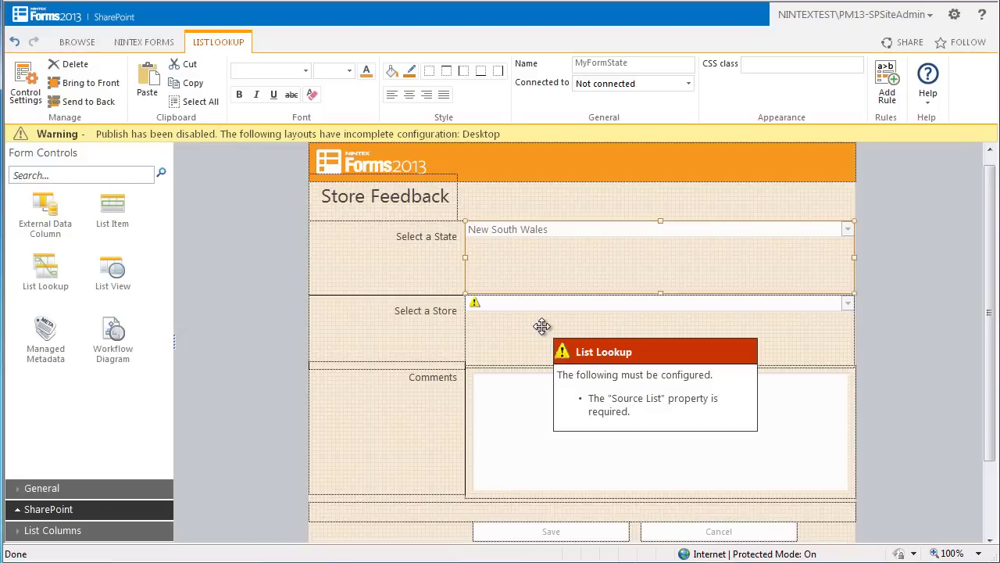
{"action": "double_click", "coordinate": [542, 326]}
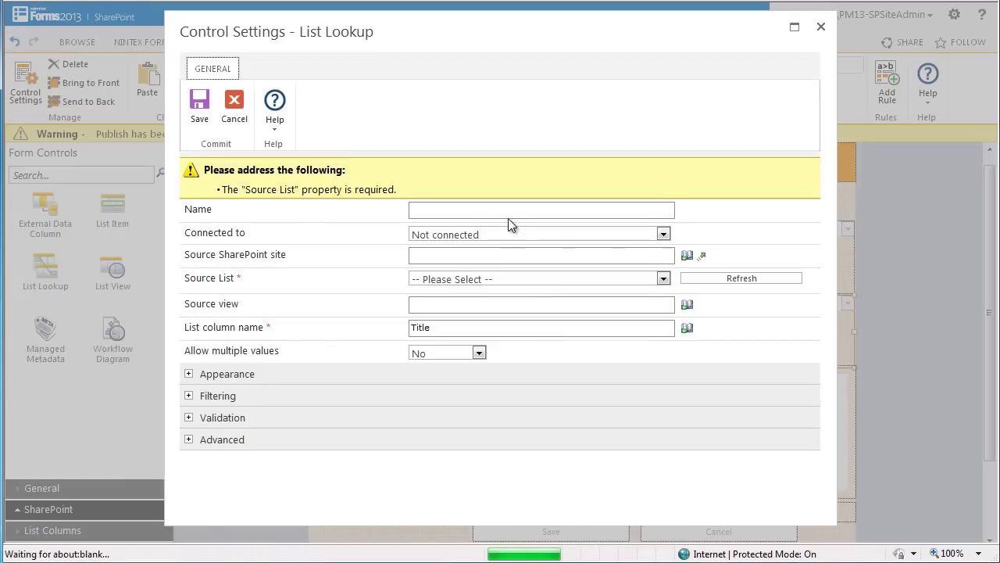
{"action": "type", "text": "M"}
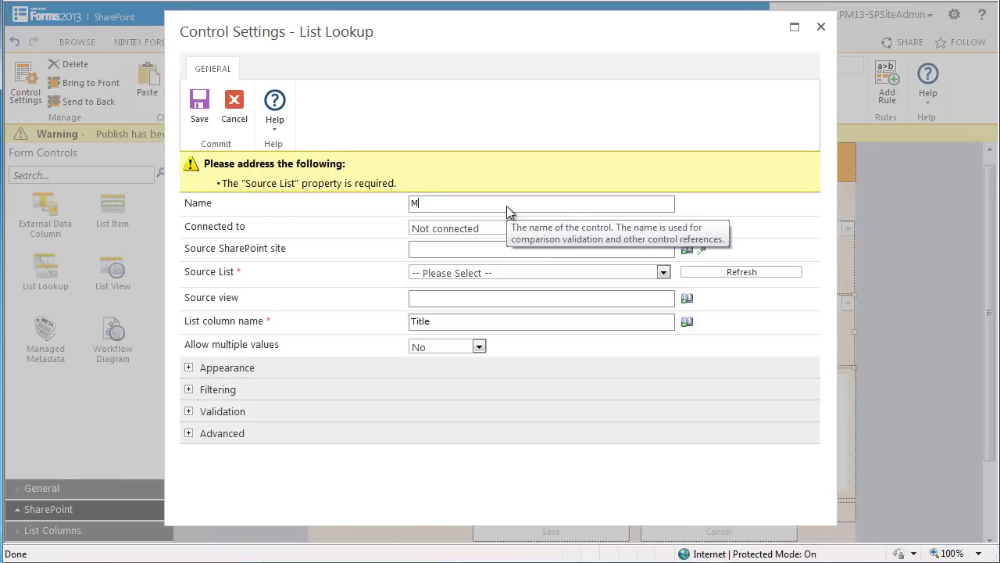
{"action": "type", "text": "yFormStore"}
{"action": "left_click", "coordinate": [529, 272]}
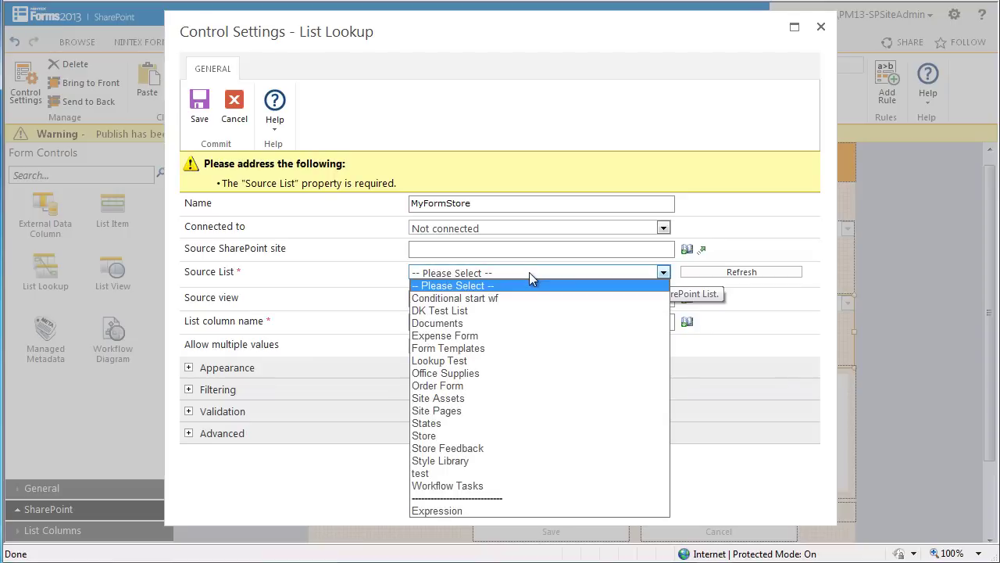
{"action": "left_click", "coordinate": [514, 434]}
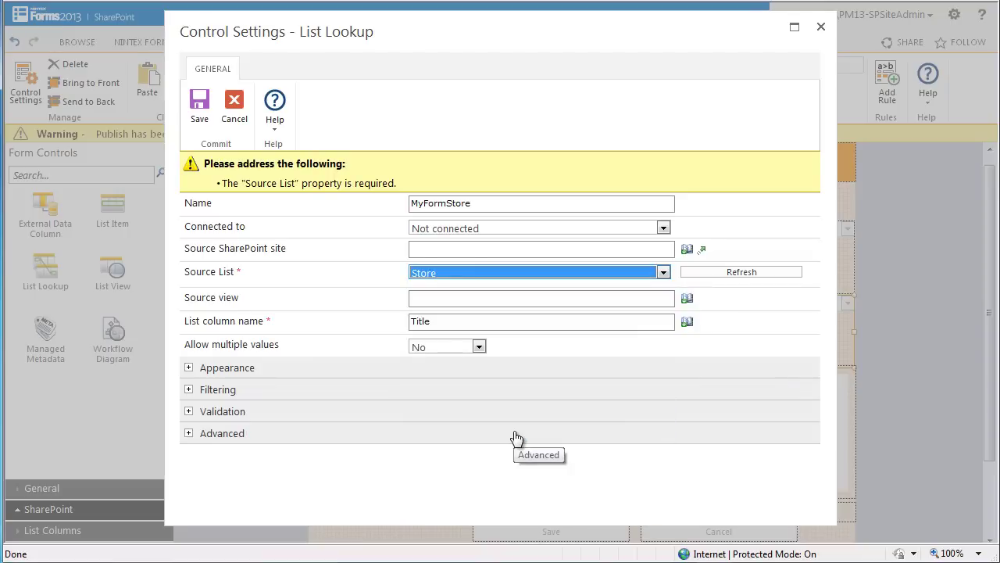
- Filter the store lookup by a control's value, using the State field and the MyFormState control
{"action": "left_click", "coordinate": [359, 397]}
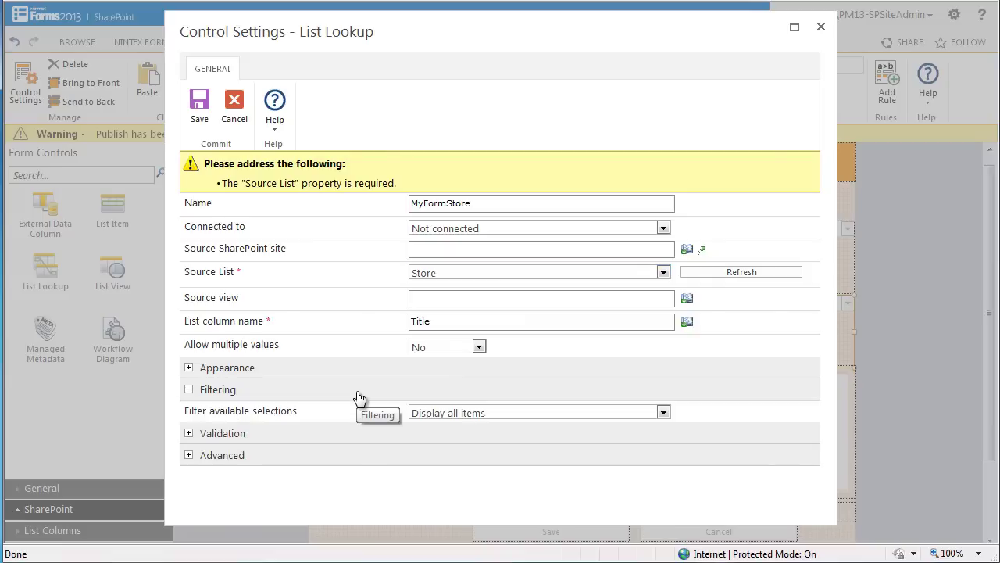
{"action": "left_click", "coordinate": [466, 418]}
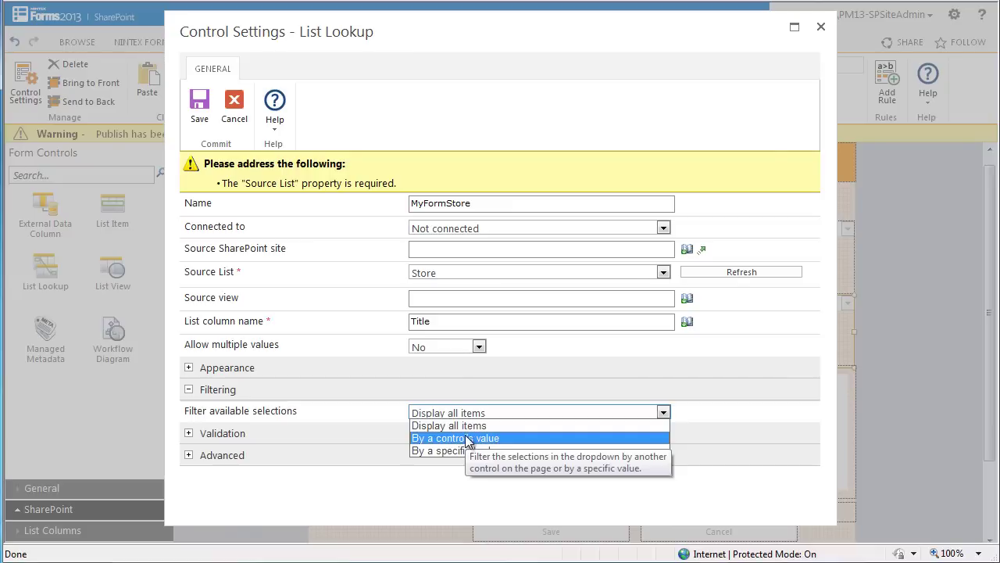
{"action": "left_click", "coordinate": [466, 438]}
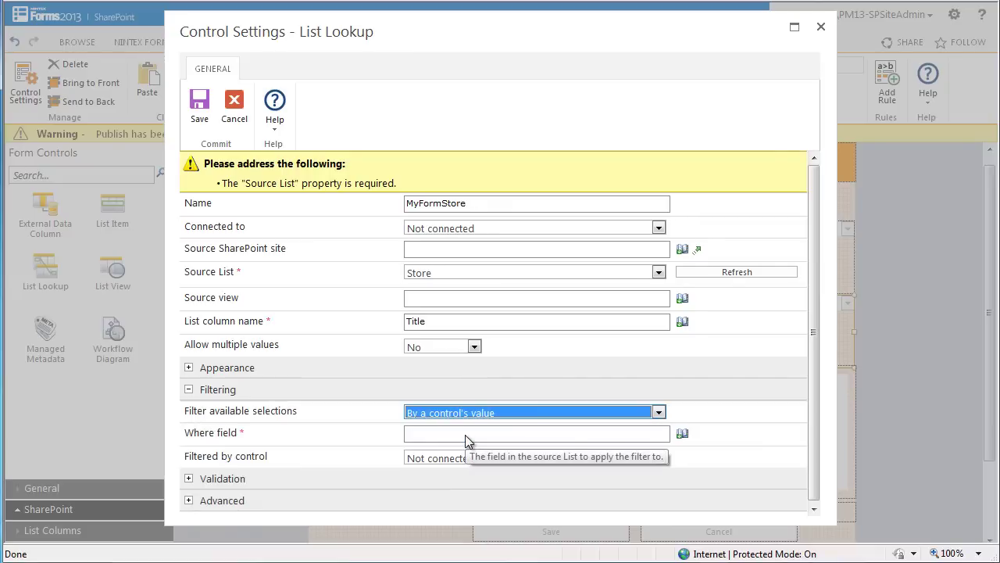
{"action": "left_click", "coordinate": [466, 434]}
{"action": "type", "text": "State"}
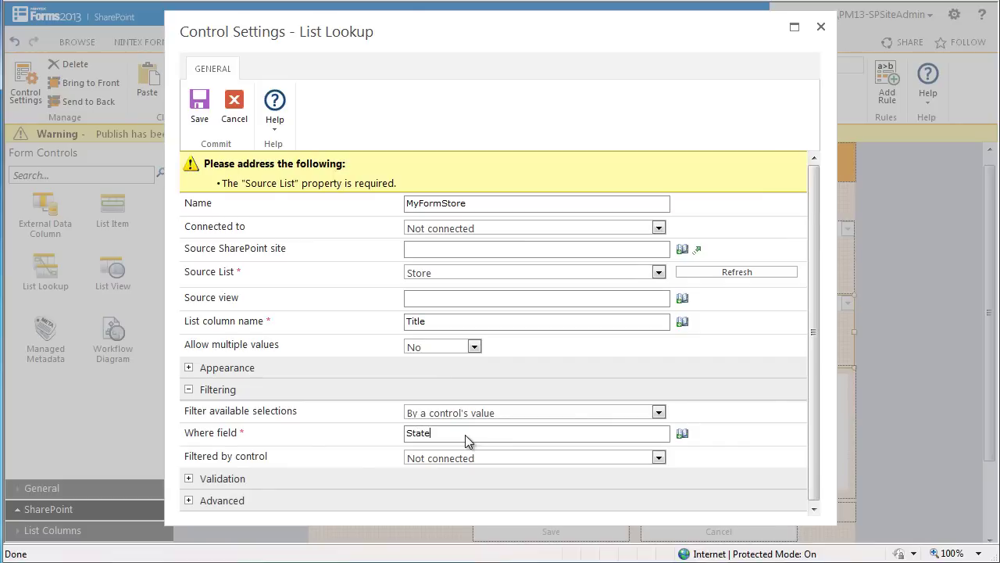
{"action": "left_click", "coordinate": [477, 458]}
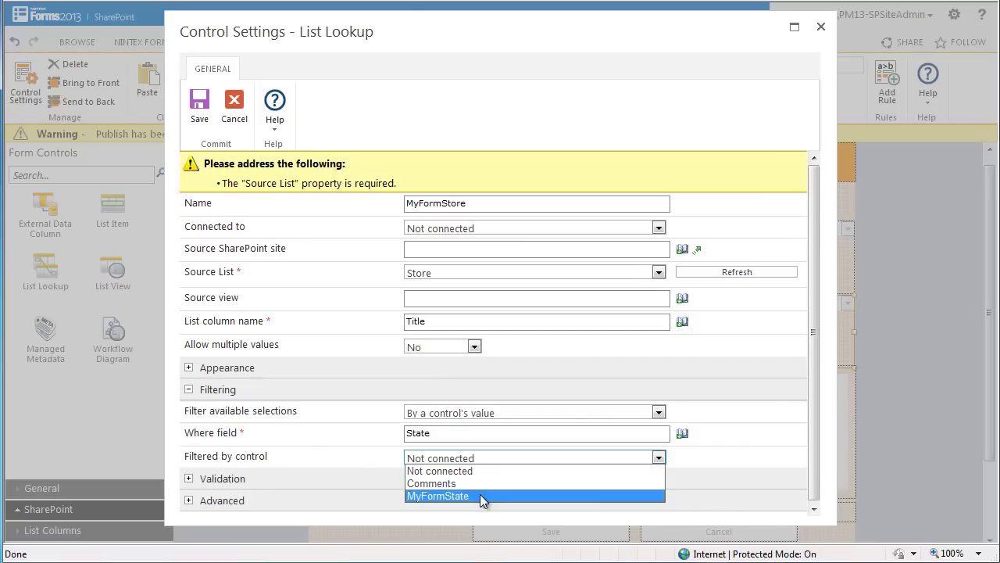
{"action": "left_click", "coordinate": [480, 495]}
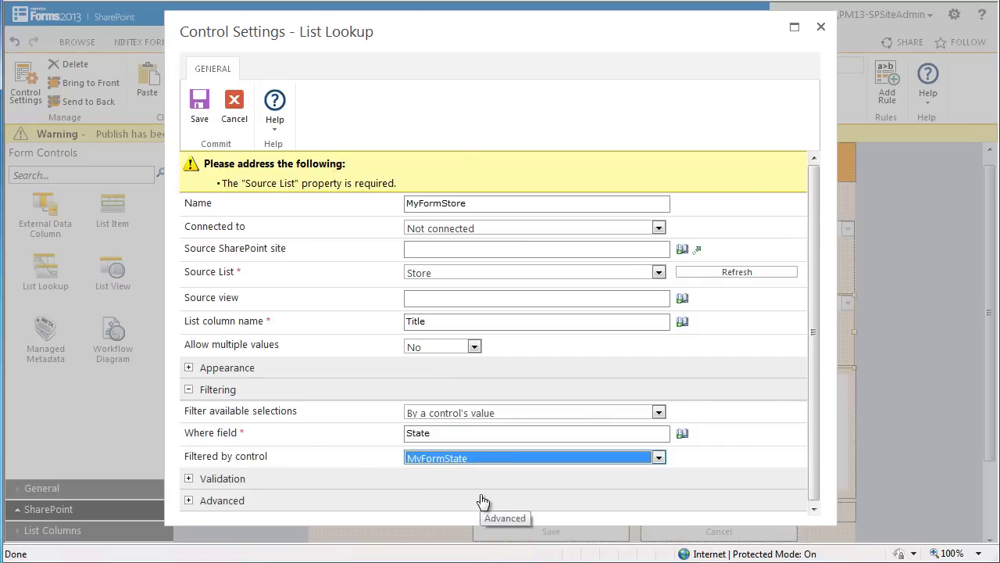
- Make the MyFormStore lookup a required field in its validation settings
{"action": "left_click", "coordinate": [247, 480]}
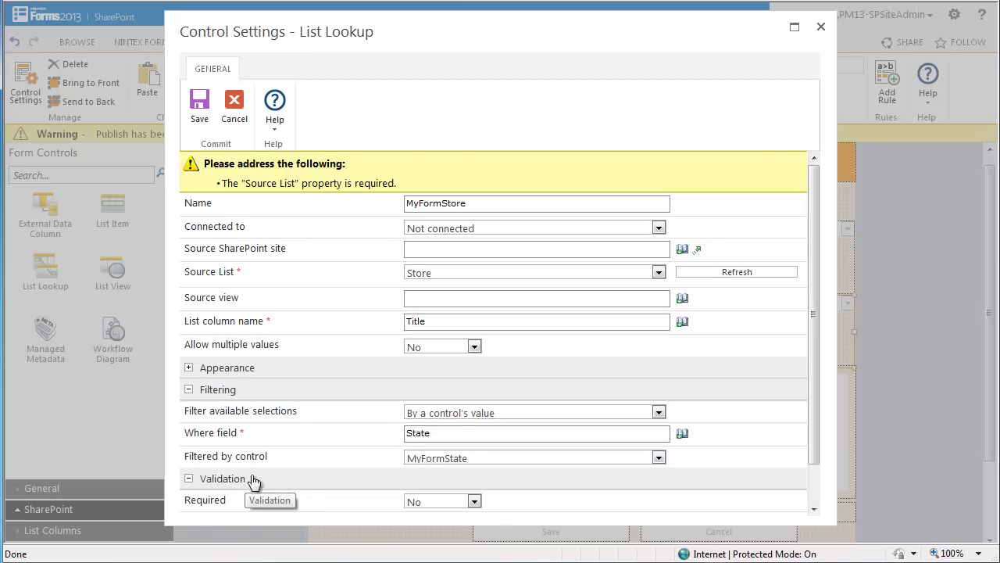
{"action": "left_click", "coordinate": [460, 502]}
{"action": "left_click", "coordinate": [416, 514]}
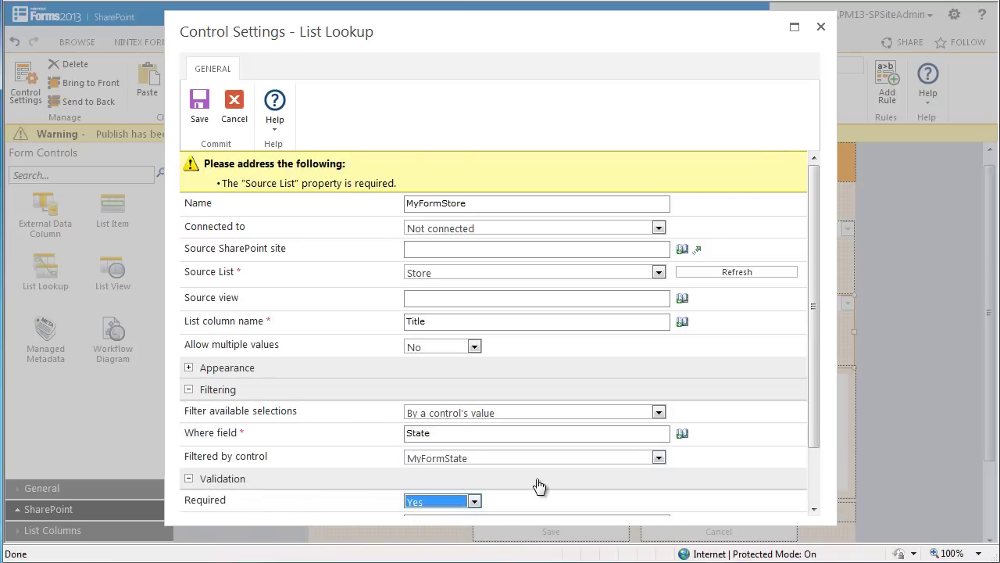
{"action": "scroll", "coordinate": [439, 475], "scroll_direction": "down", "scroll_amount": 1}
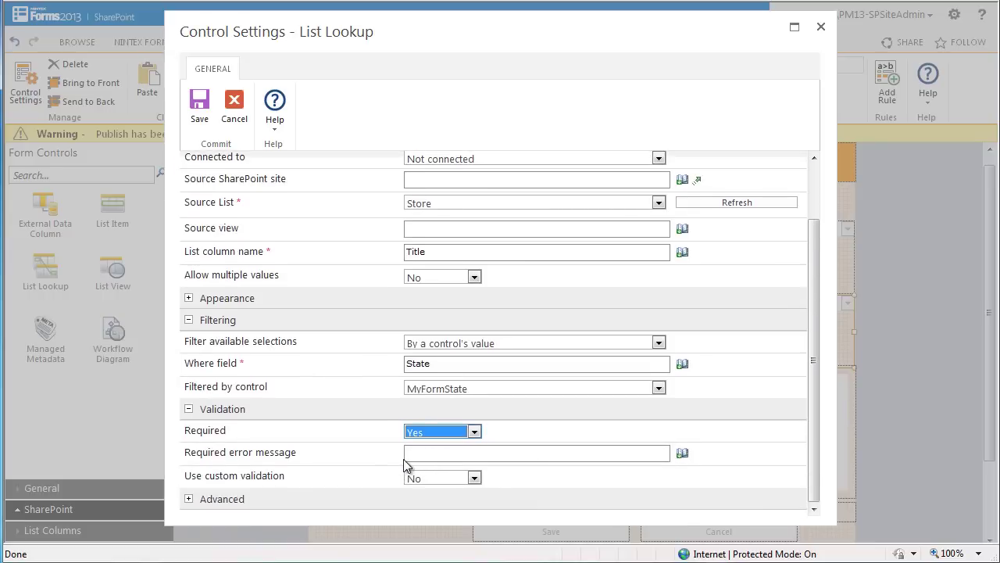
- Set Prepend ID to value to No for the store lookup and save its control settings
{"action": "left_click", "coordinate": [232, 500]}
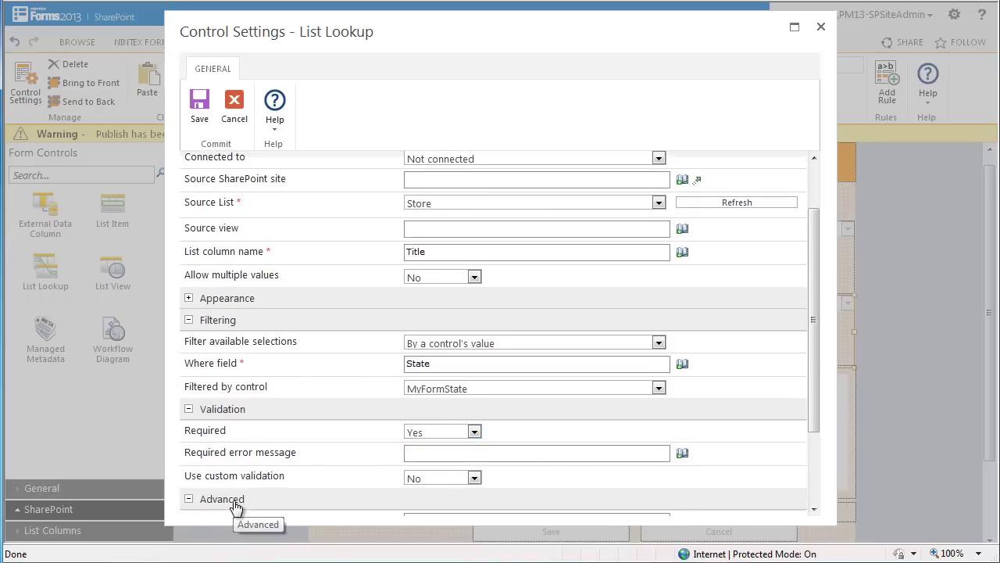
{"action": "scroll", "coordinate": [495, 509], "scroll_direction": "down", "scroll_amount": 3}
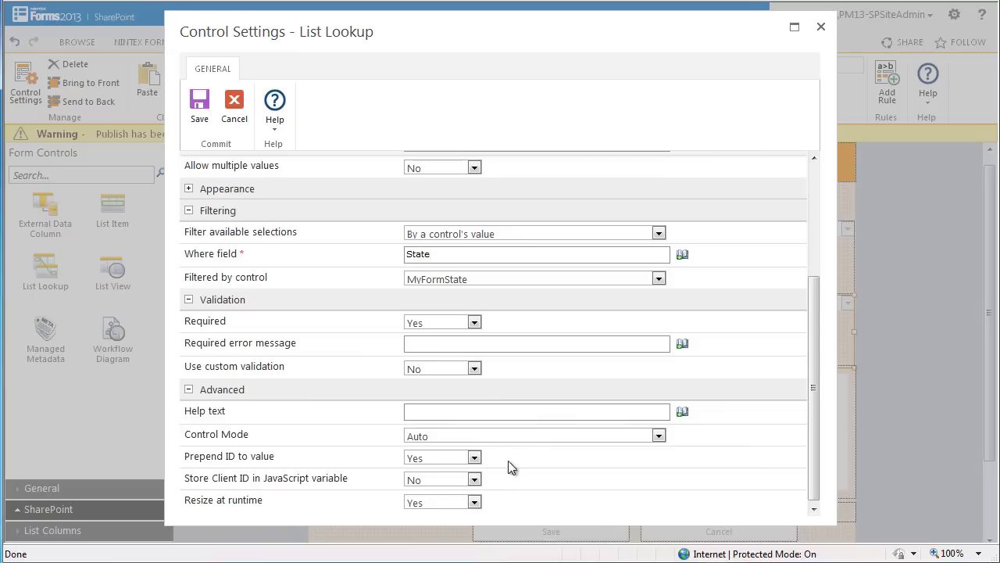
{"action": "left_click", "coordinate": [453, 461]}
{"action": "left_click", "coordinate": [452, 481]}
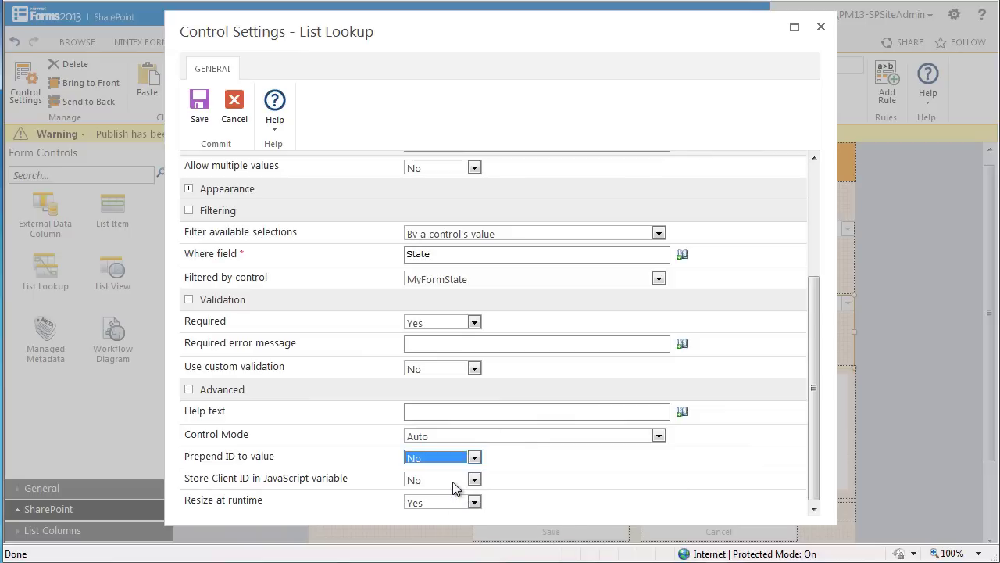
{"action": "left_click", "coordinate": [199, 116]}
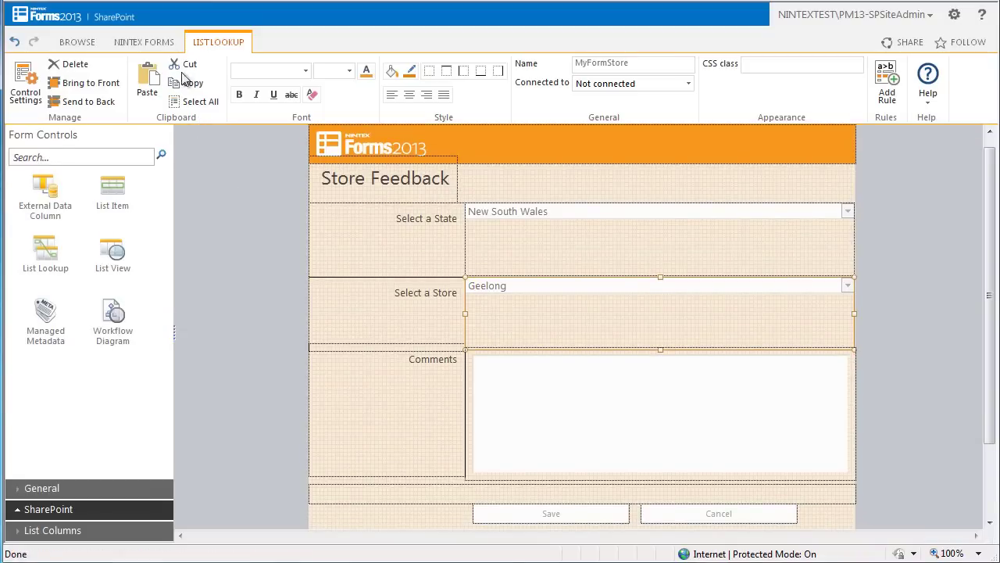
- Open a preview of the Store Feedback form's Desktop layout in edit mode
{"action": "left_click", "coordinate": [174, 44]}
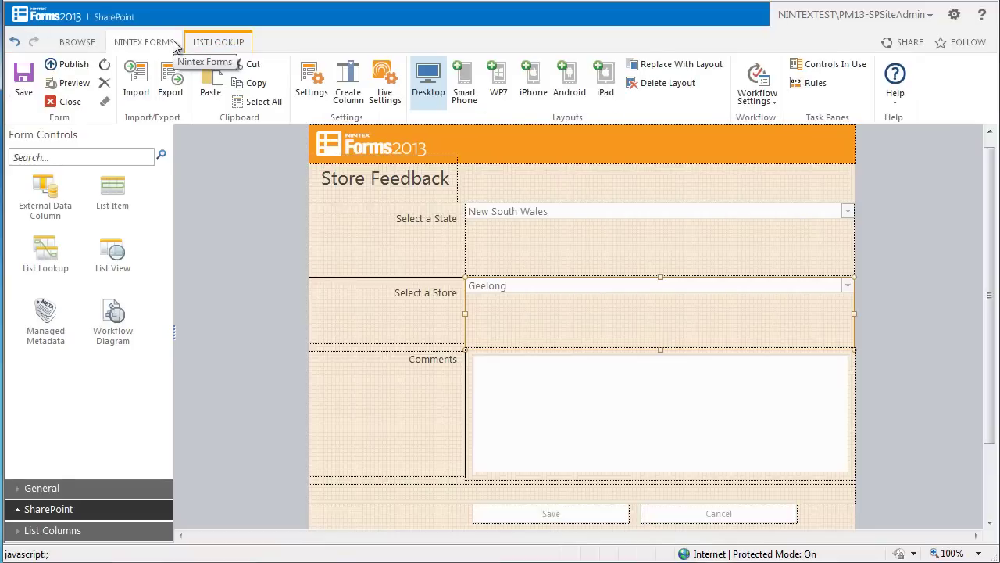
{"action": "left_click", "coordinate": [72, 83]}
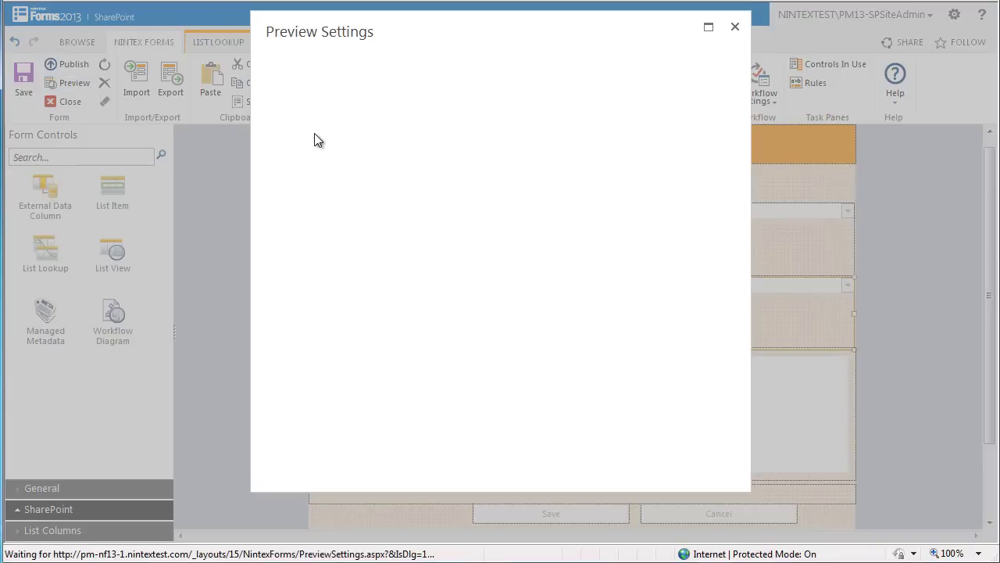
{"action": "left_click", "coordinate": [295, 123]}
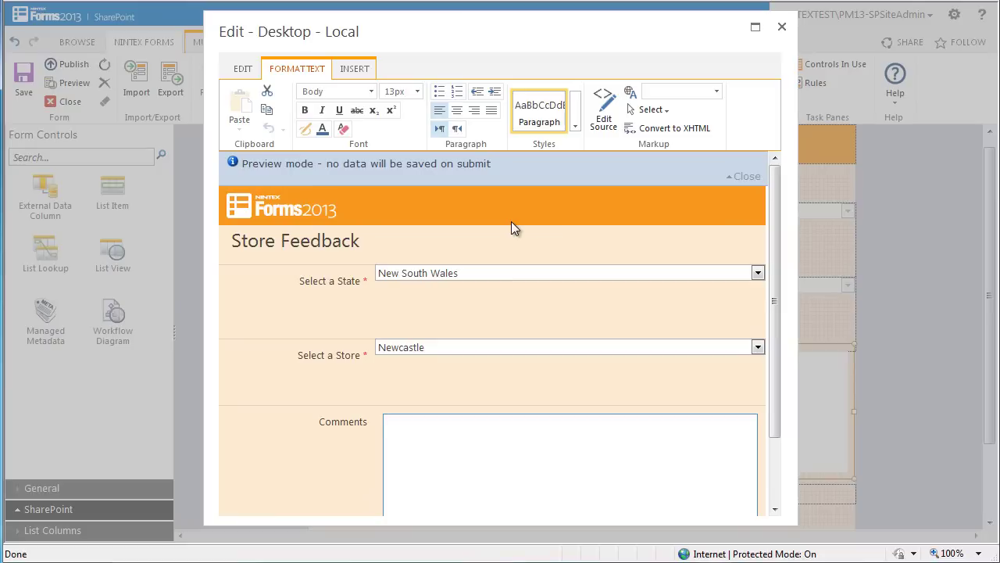
- Test the store filtering in the preview by choosing Victoria, checking the available stores, and switching the state back to New South Wales
{"action": "left_click", "coordinate": [527, 270]}
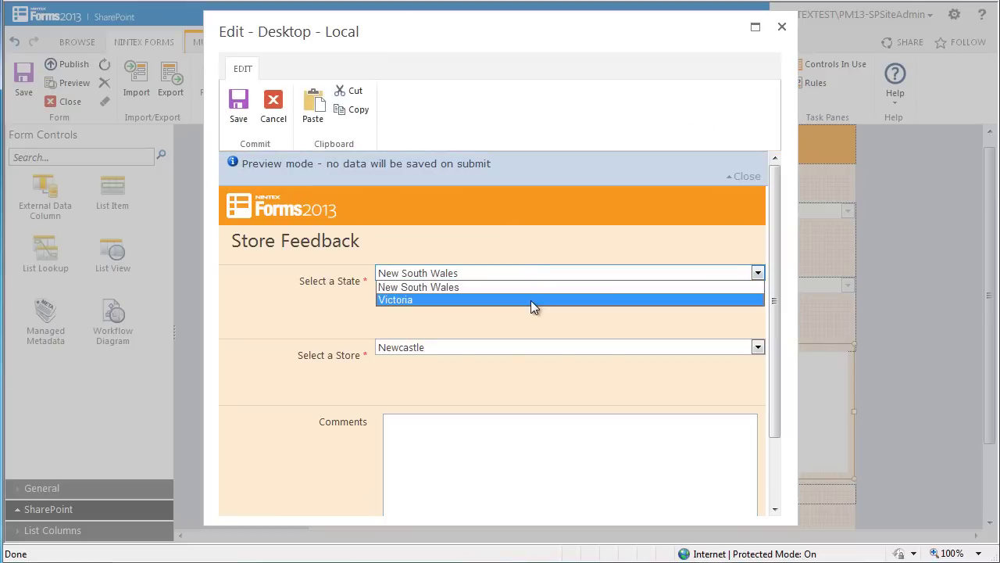
{"action": "left_click", "coordinate": [530, 300]}
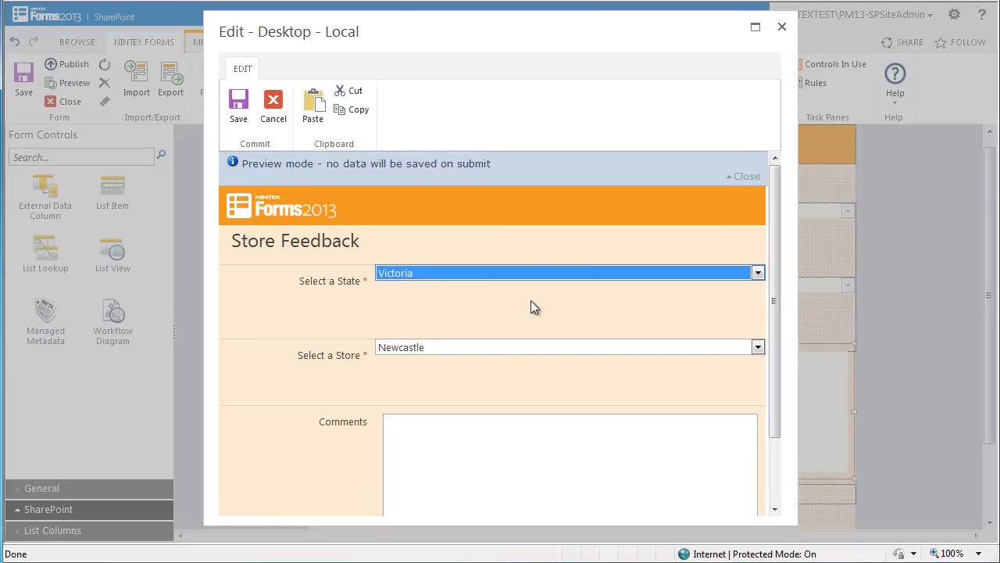
{"action": "left_click", "coordinate": [534, 347]}
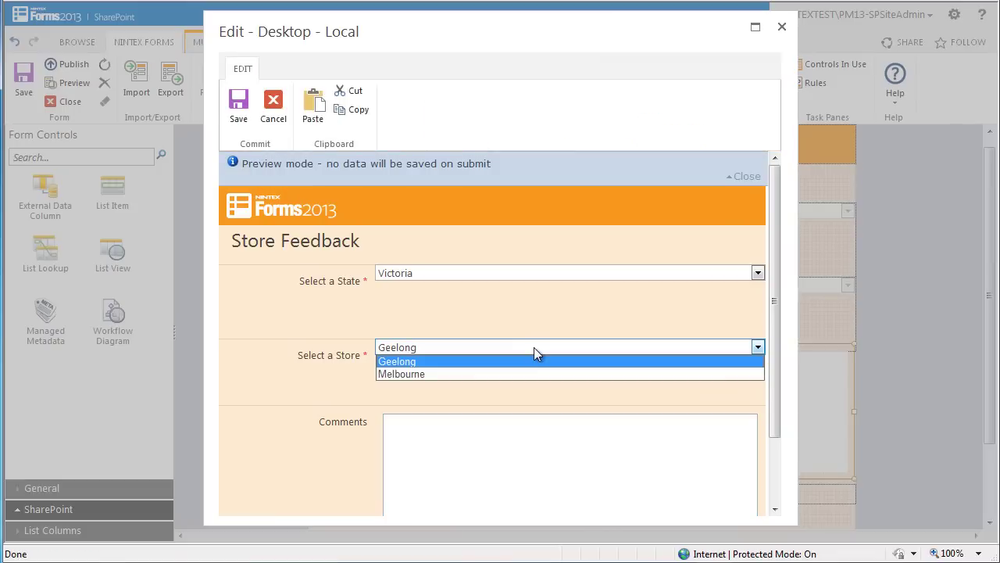
{"action": "left_click", "coordinate": [543, 275]}
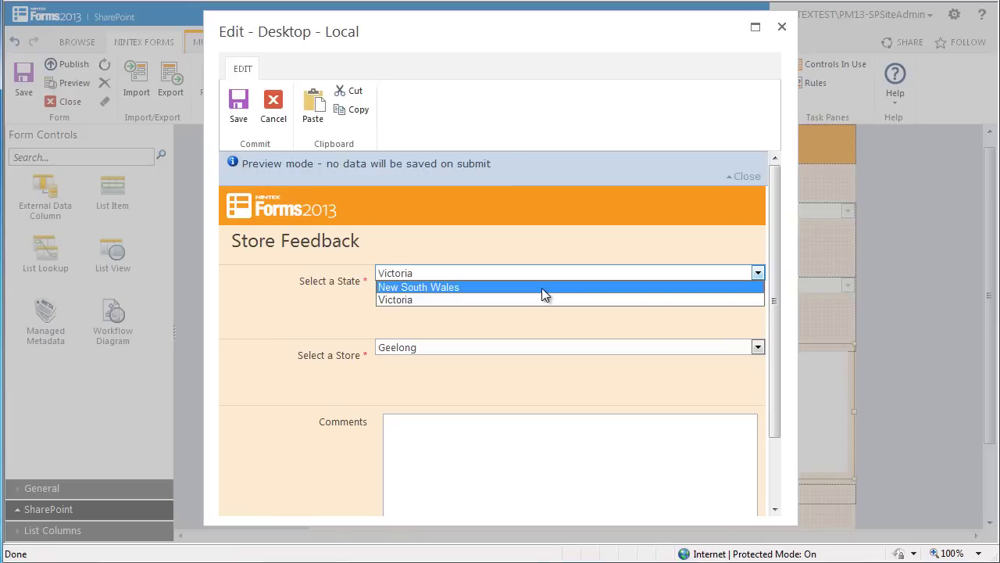
{"action": "left_click", "coordinate": [545, 294]}
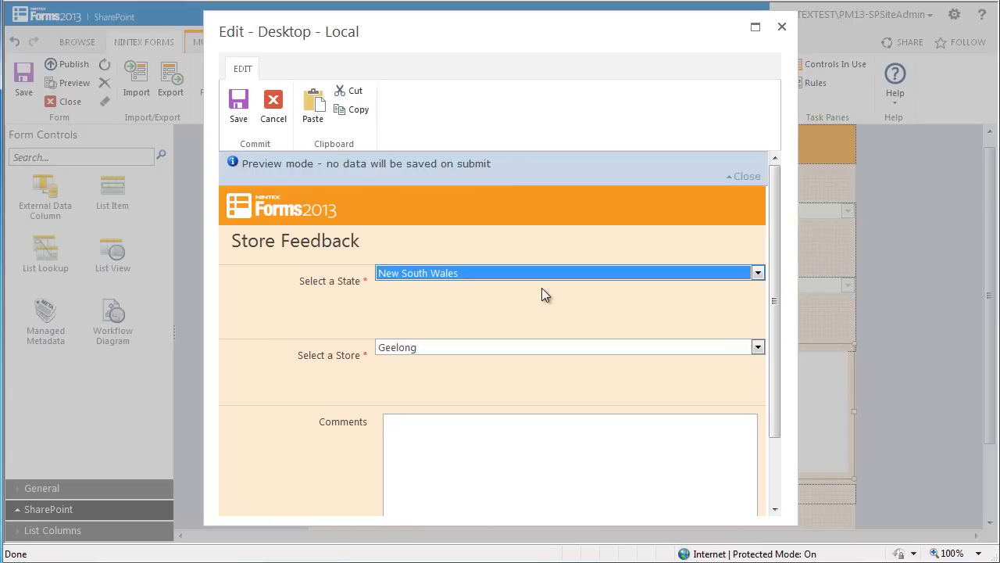